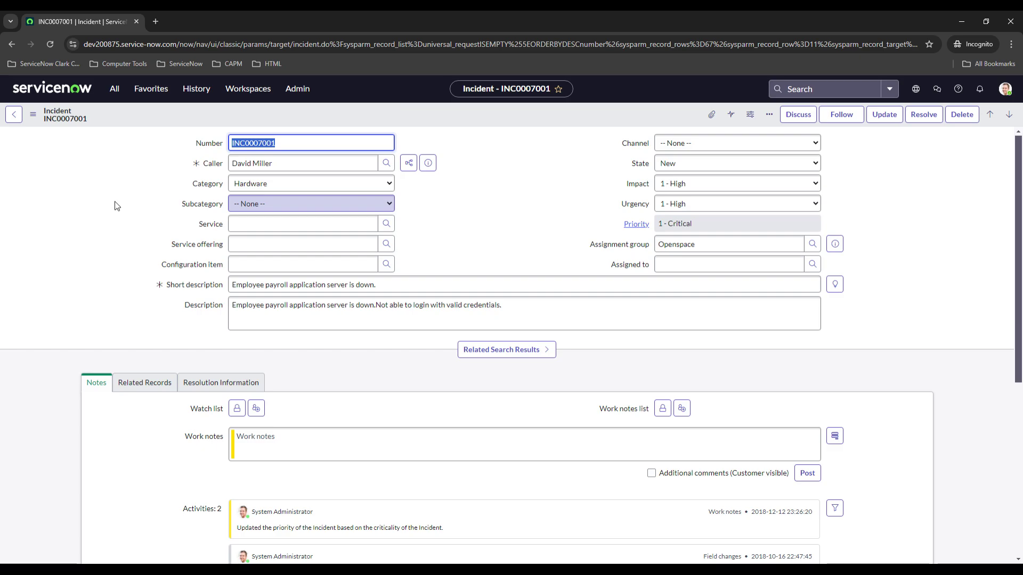
Browse the incident form's available views in the additional actions menu without choosing one
click(32, 114)
mouse_move(106, 338)
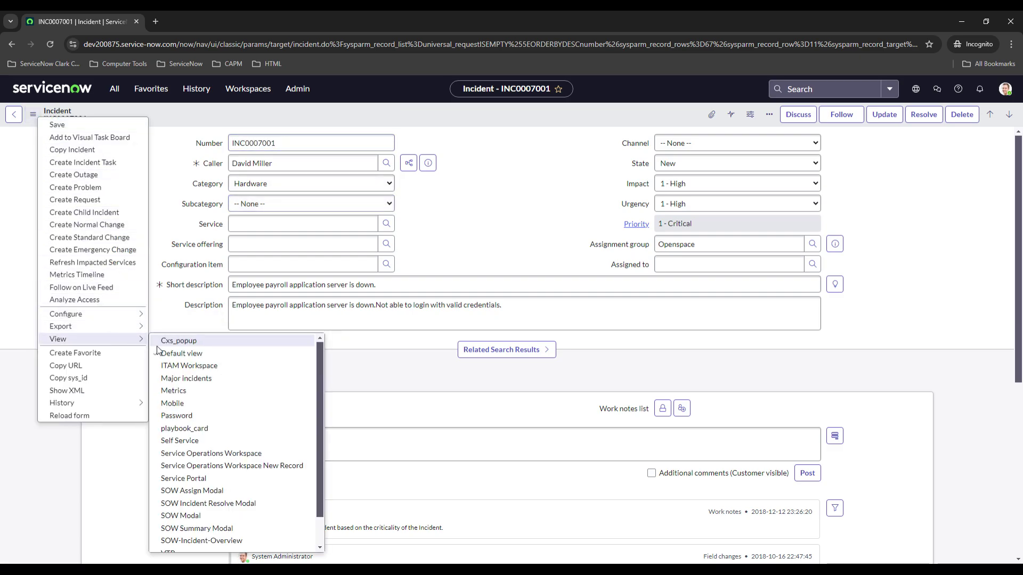
scroll(211, 372, down, 2)
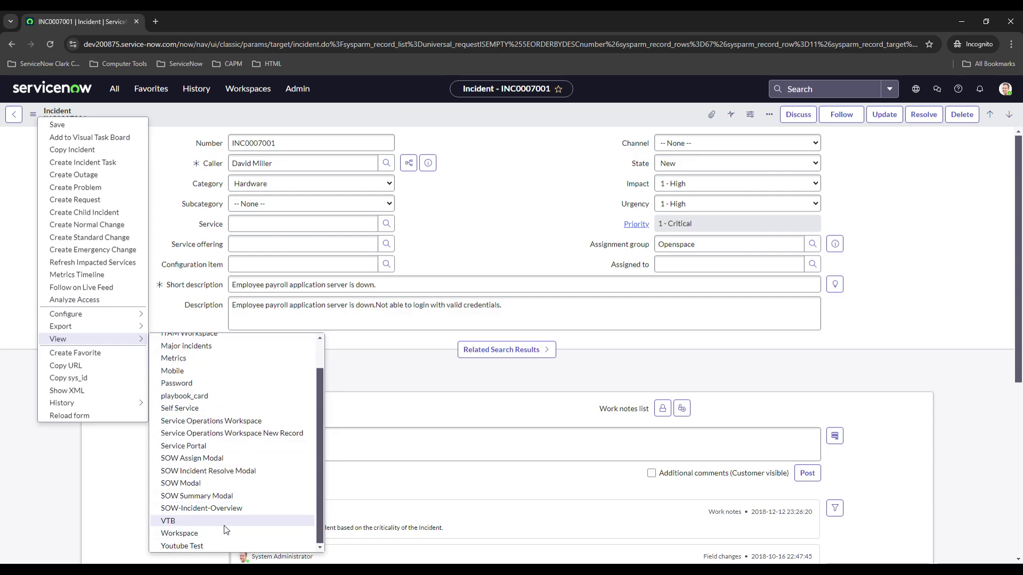
scroll(216, 472, up, 1)
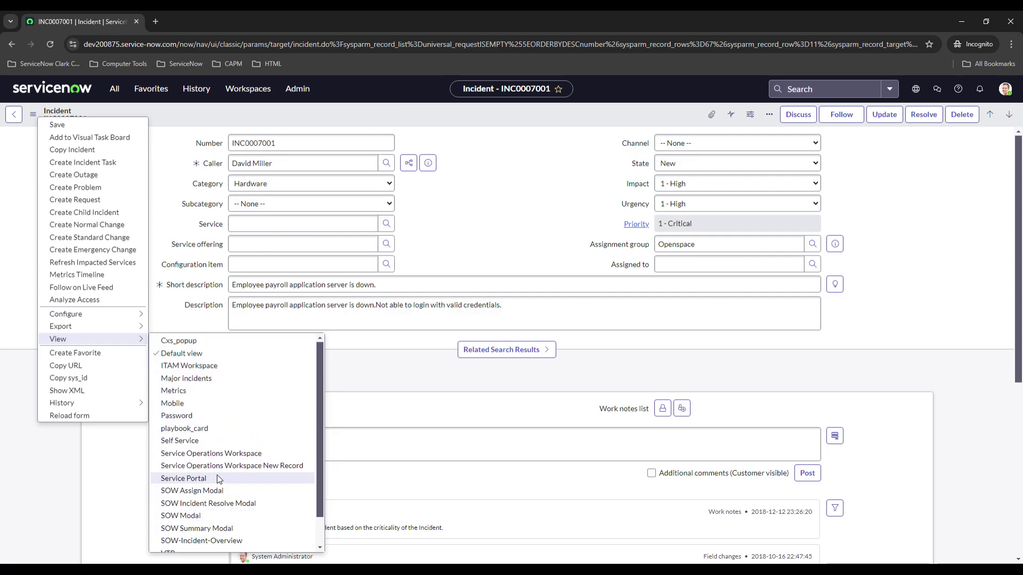
scroll(213, 448, down, 1)
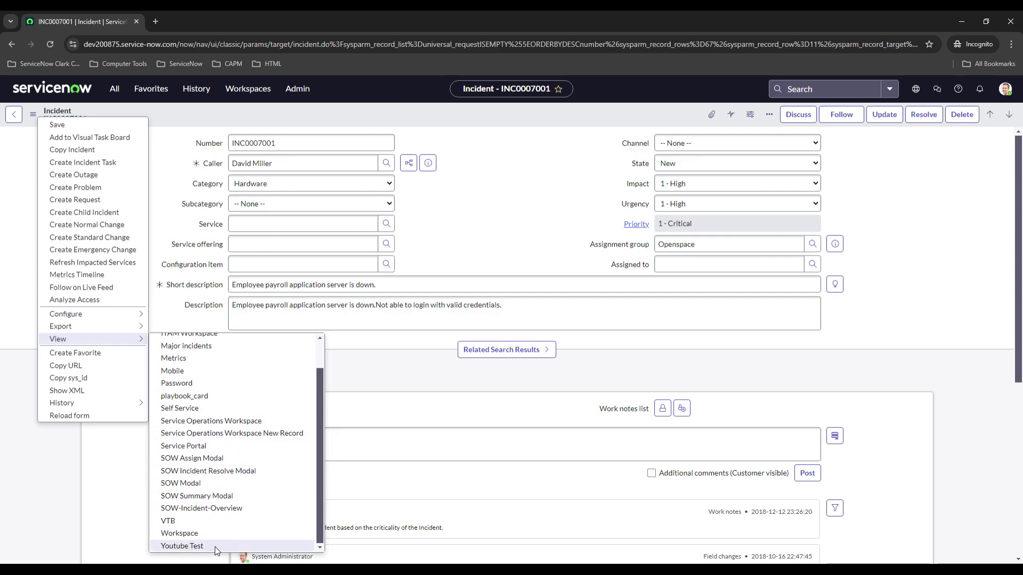
key(Escape)
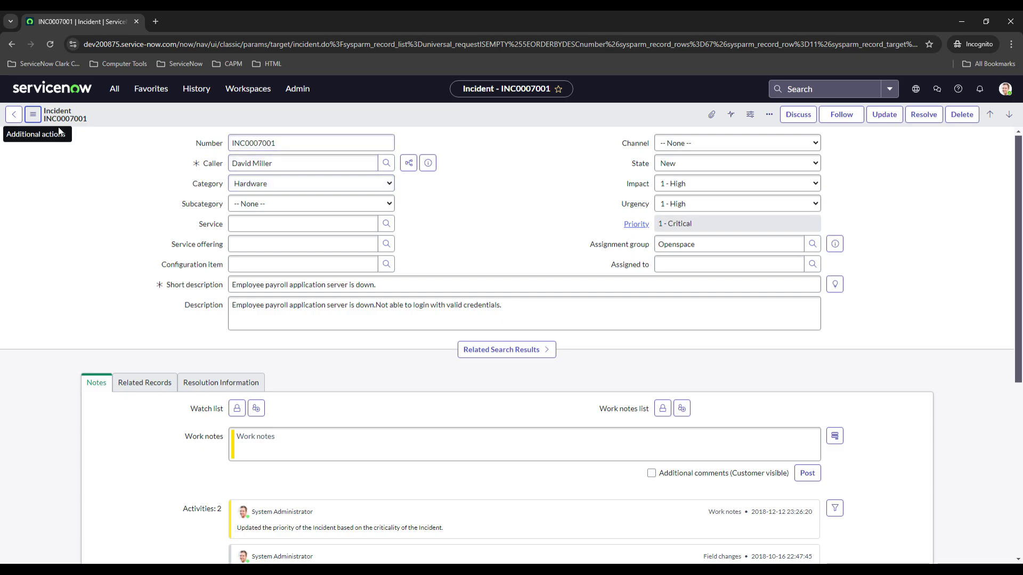
click(33, 114)
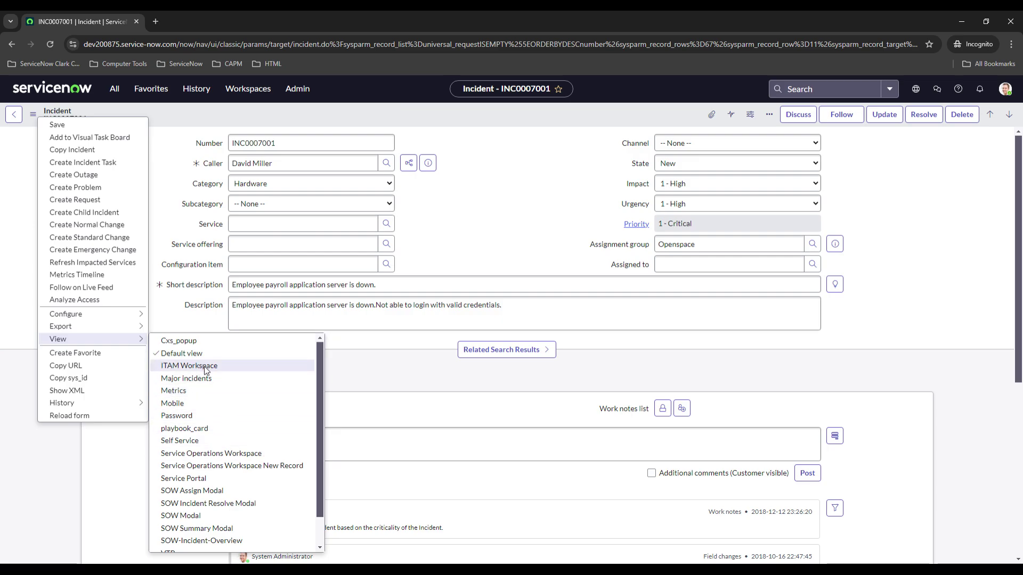
scroll(206, 382, down, 1)
scroll(213, 421, up, 1)
scroll(196, 386, down, 1)
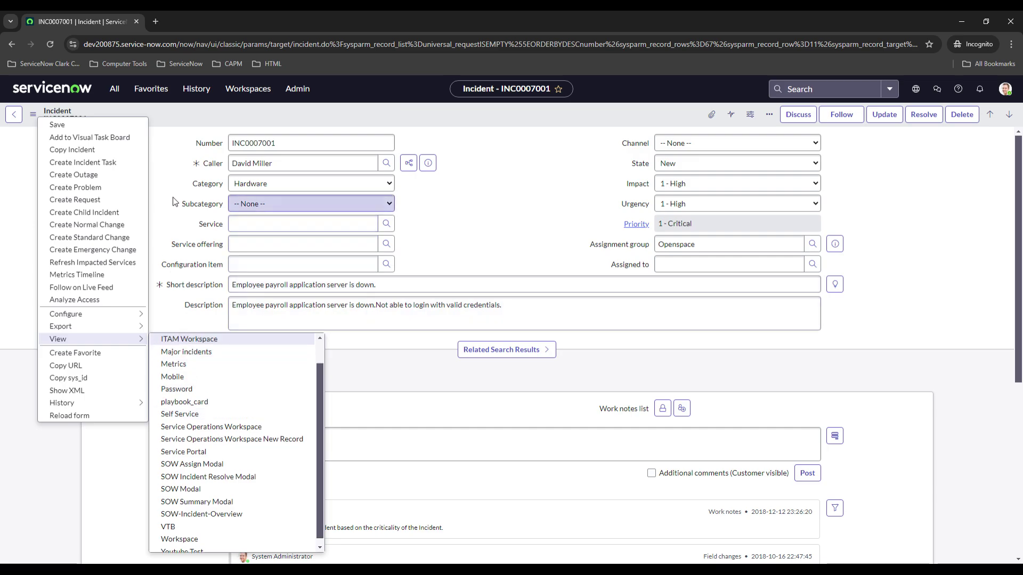
click(32, 114)
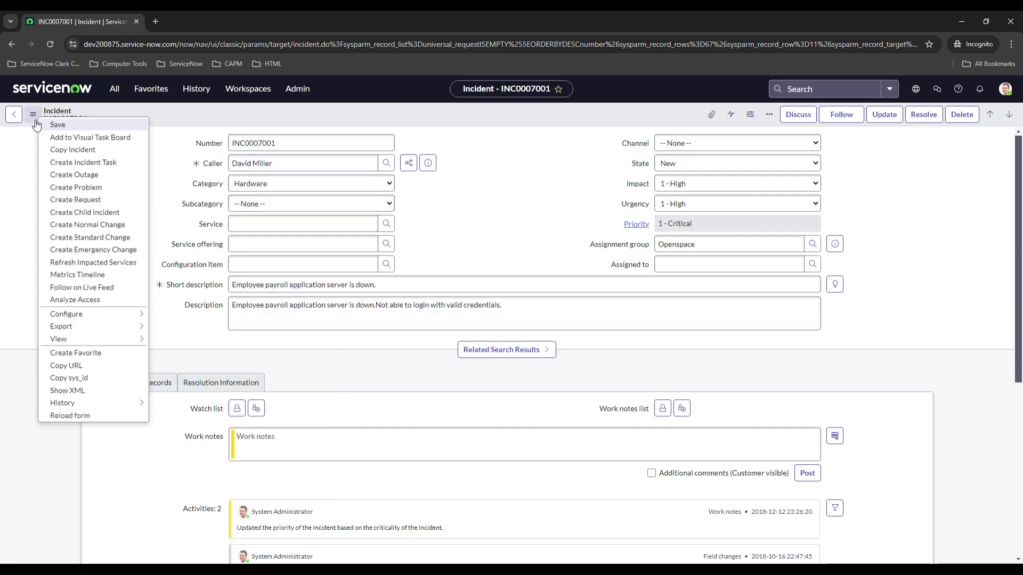
scroll(214, 405, down, 5)
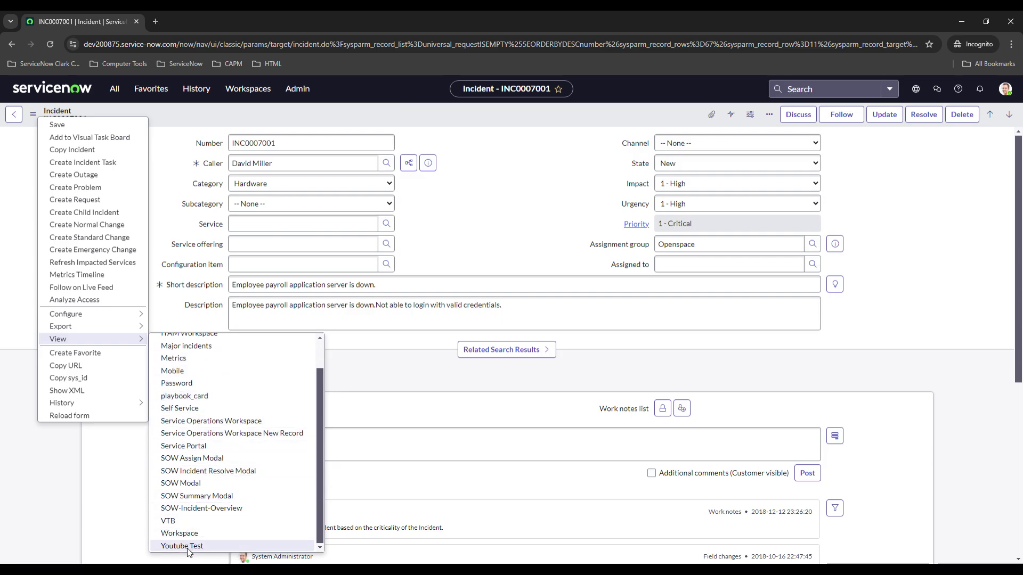
scroll(195, 533, up, 3)
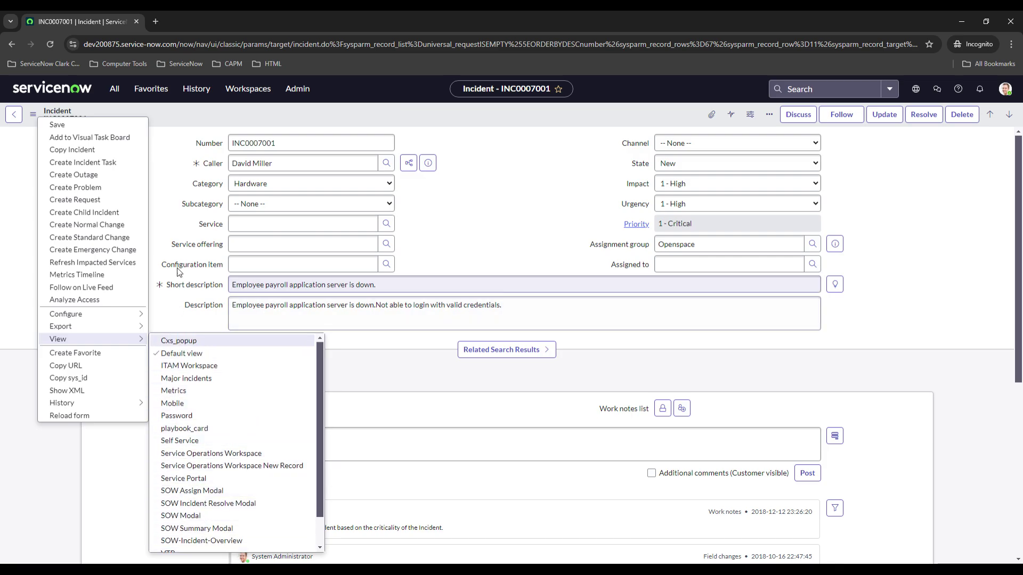
click(166, 203)
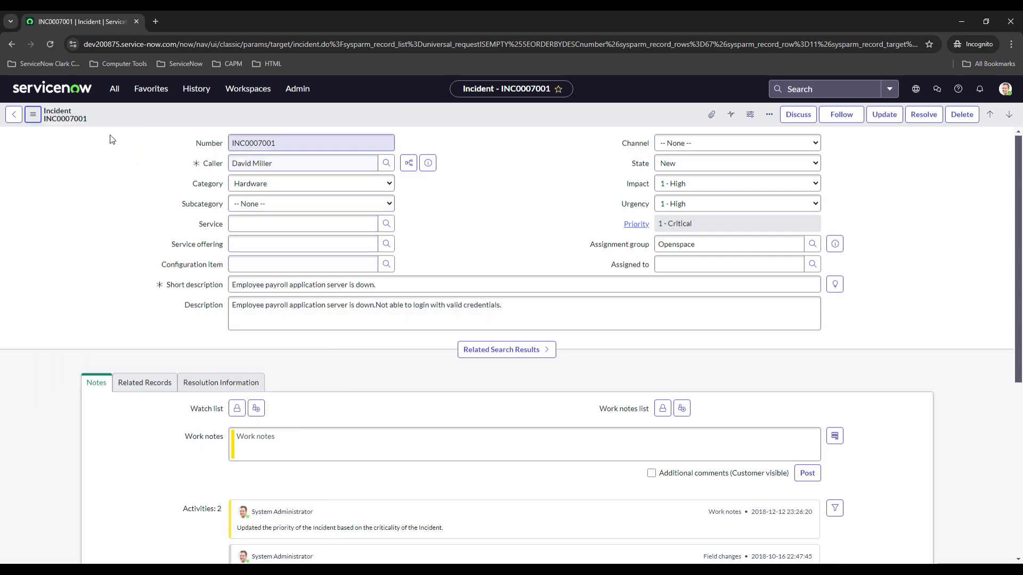
Sort the UI Views list by Updated descending, then filter the navigator for 'views'
click(121, 93)
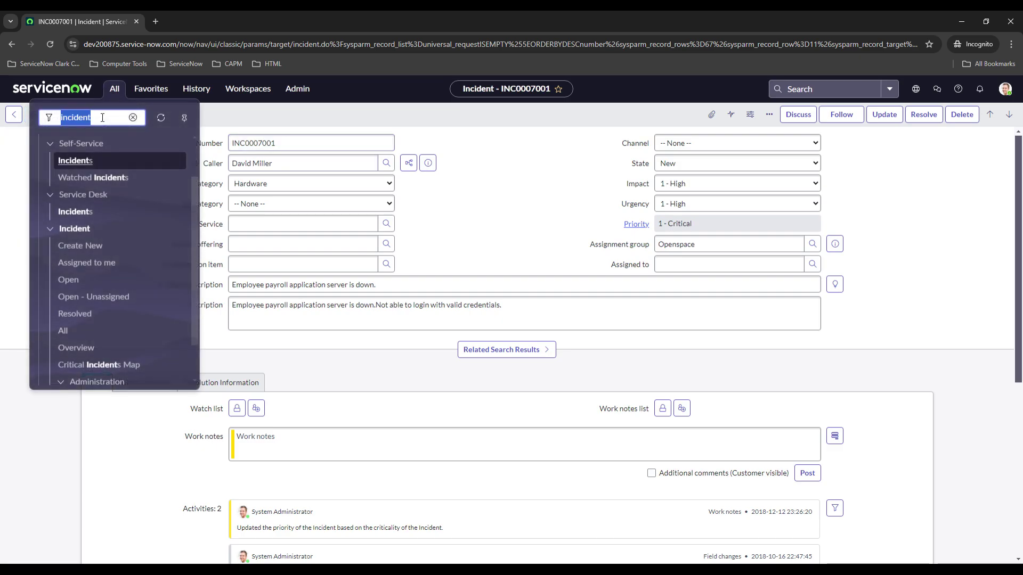
key(BackSpace)
key(BackSpace)
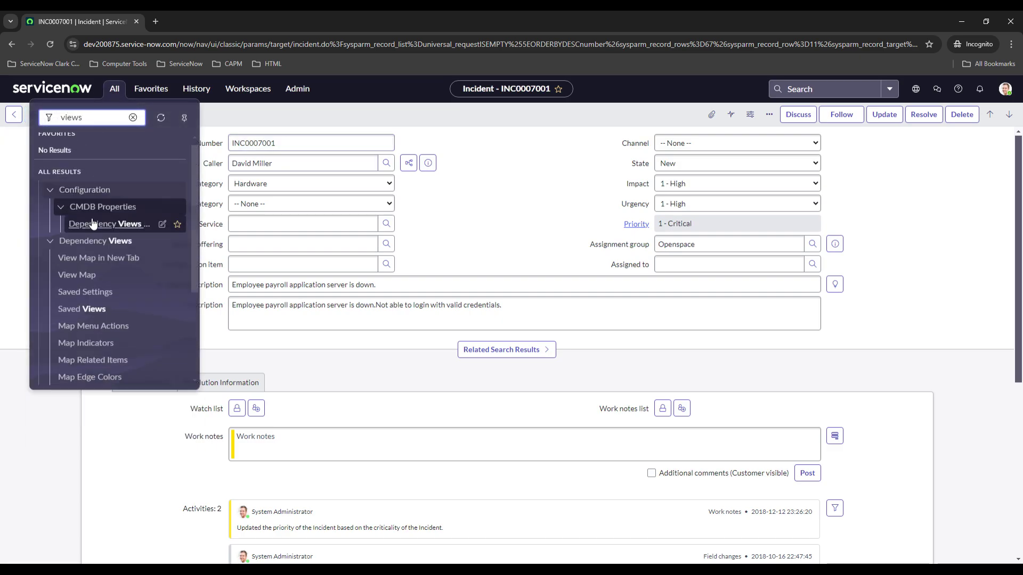
scroll(100, 226, down, 5)
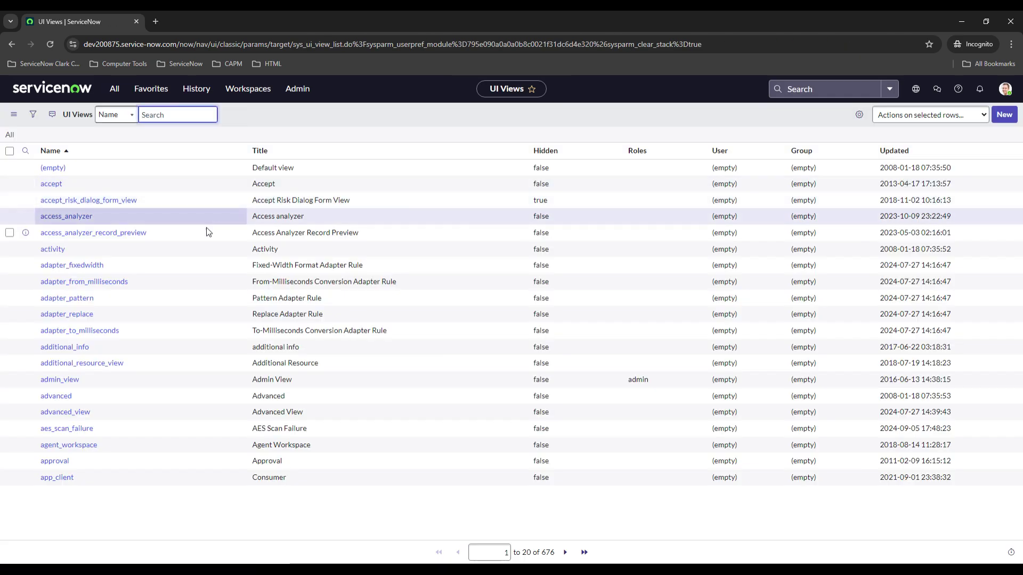
click(894, 150)
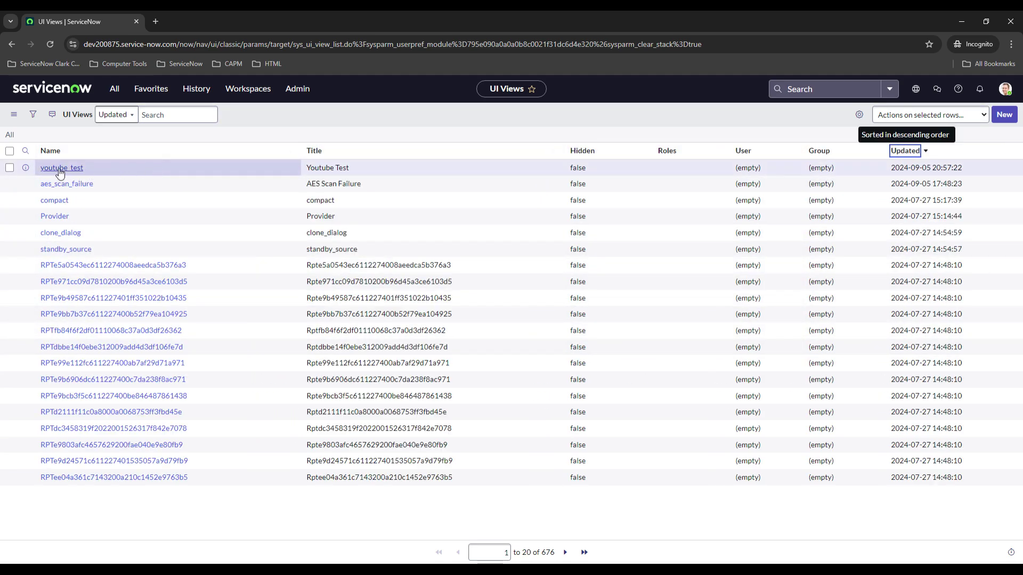
click(114, 88)
text(views)
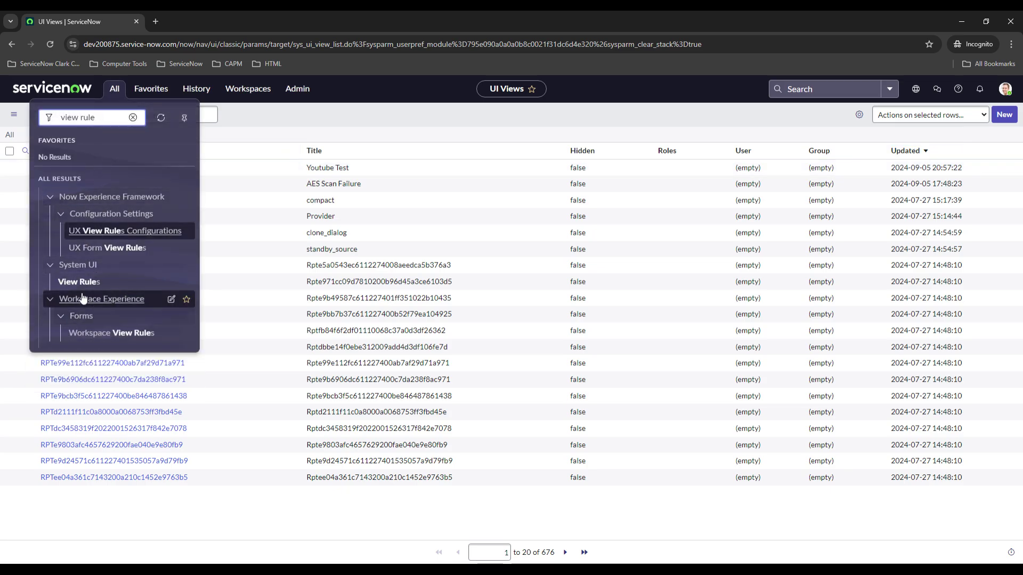
Filter View Rules by Table '*incident', find no records, and start a new rule
click(80, 282)
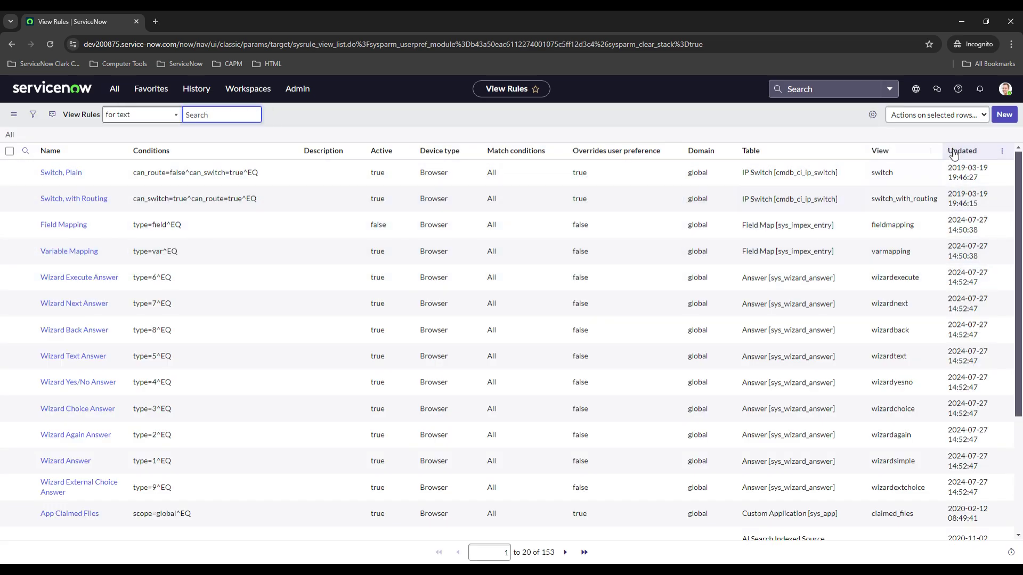
click(25, 150)
click(788, 170)
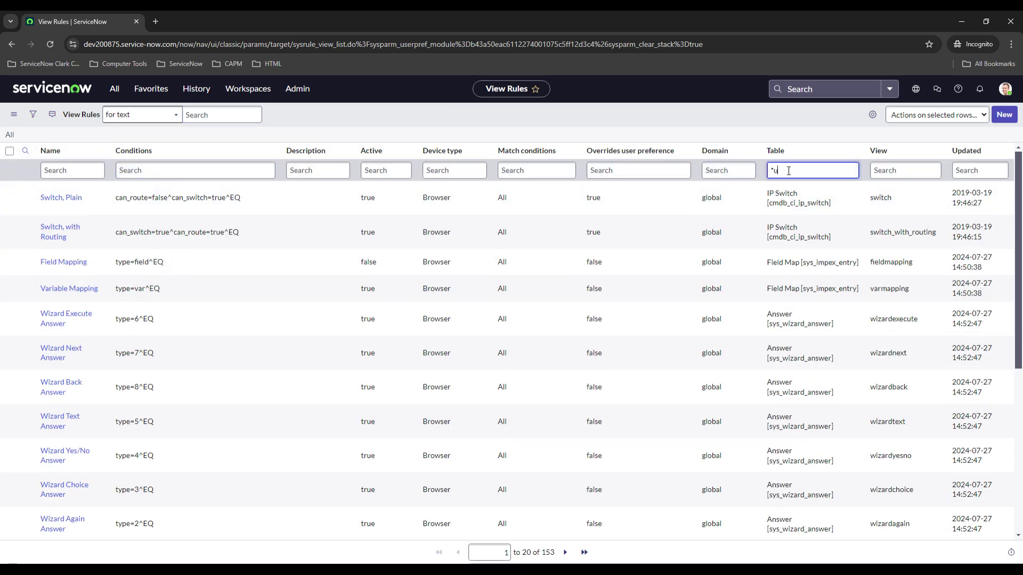
text(*incident)
key(Return)
click(1005, 116)
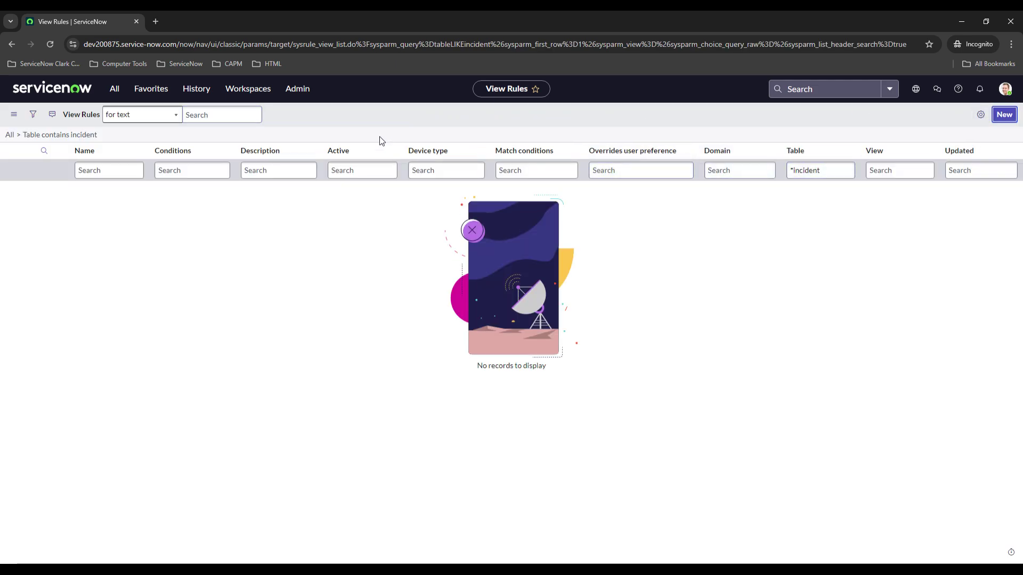
Name the new view rule 'Set Incident Browser'
click(271, 145)
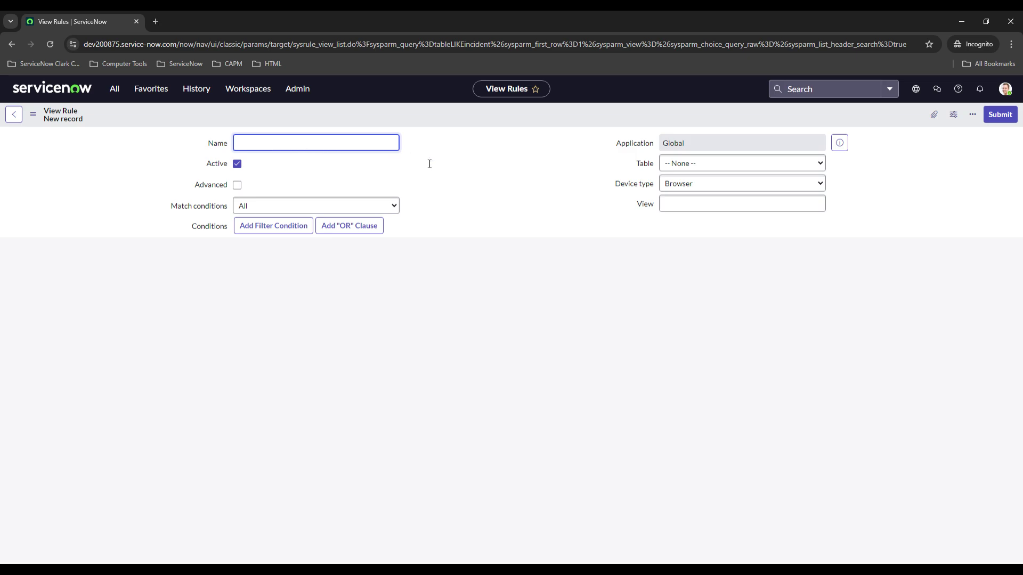
text(Set)
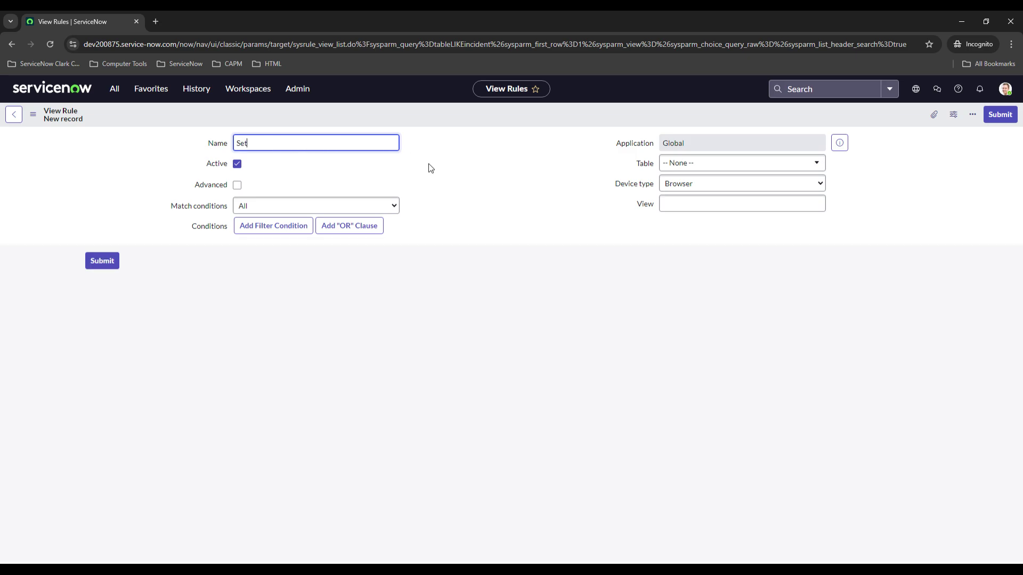
text( Incident Browser View)
click(429, 164)
click(330, 142)
key(BackSpace)
key(BackSpace)
key(BackSpace)
key(BackSpace)
key(BackSpace)
click(430, 159)
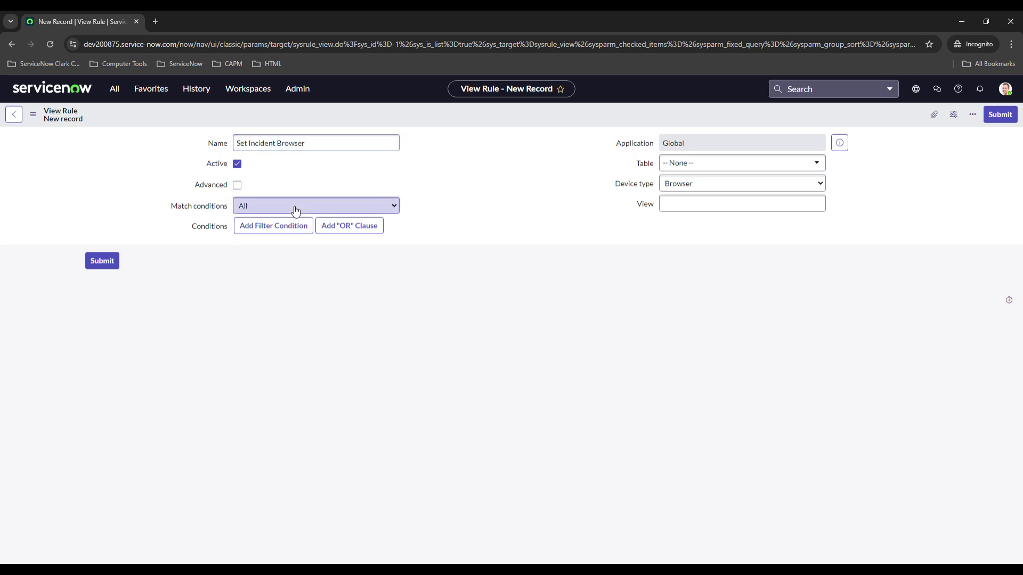
Set the rule's table to Incident [incident] and its view to youtube_test
click(737, 170)
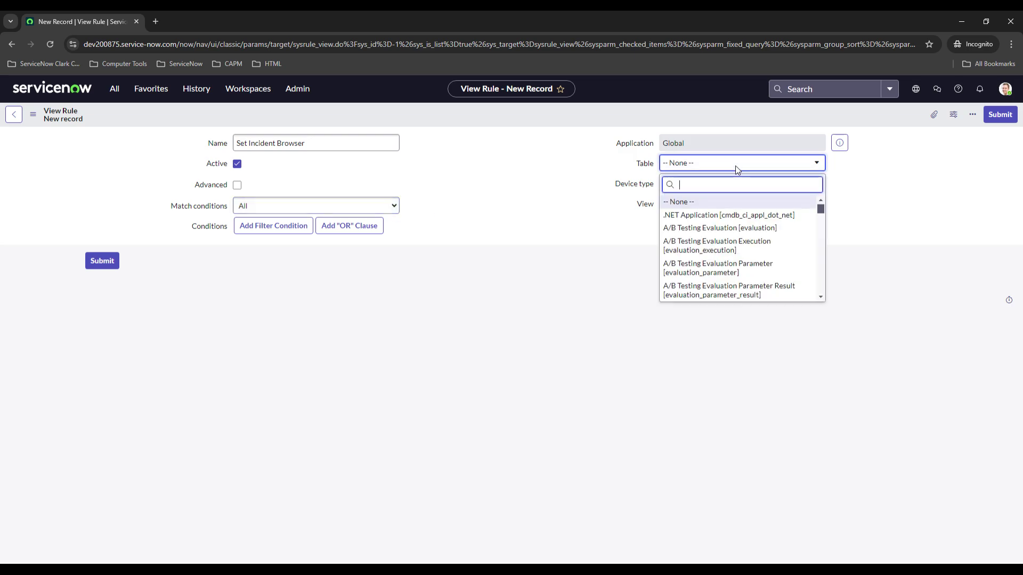
text(incident)
click(693, 202)
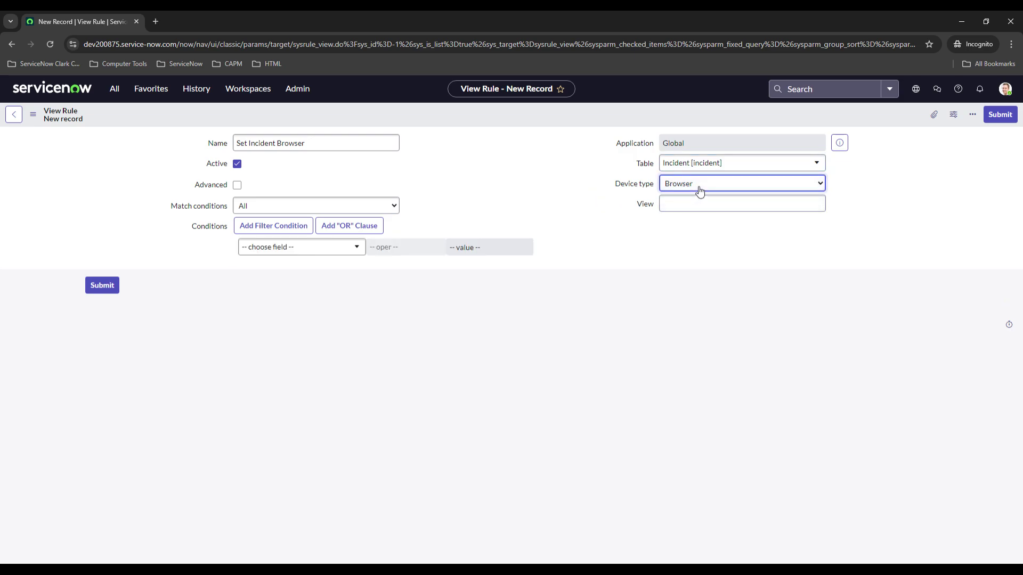
click(693, 206)
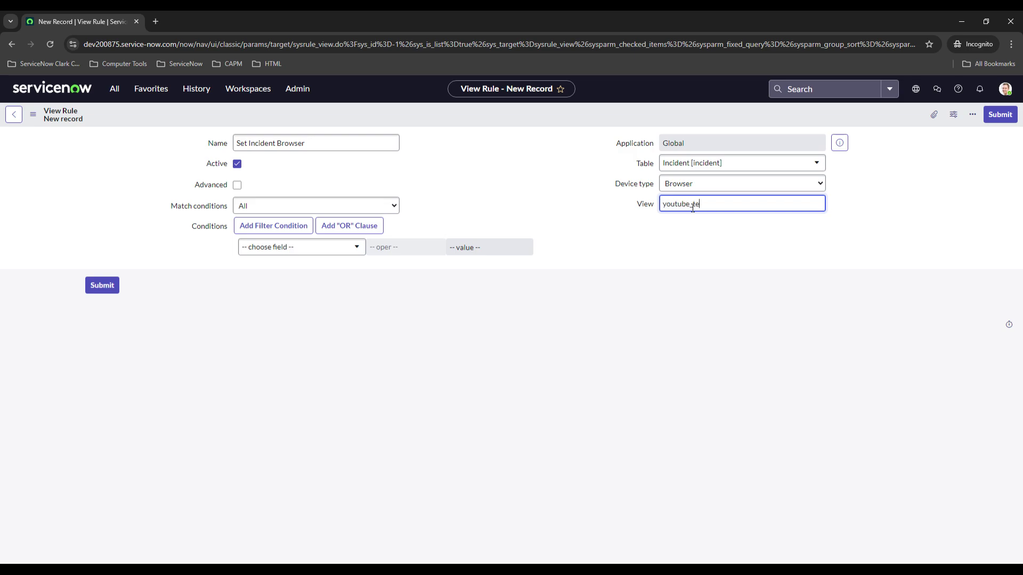
click(305, 208)
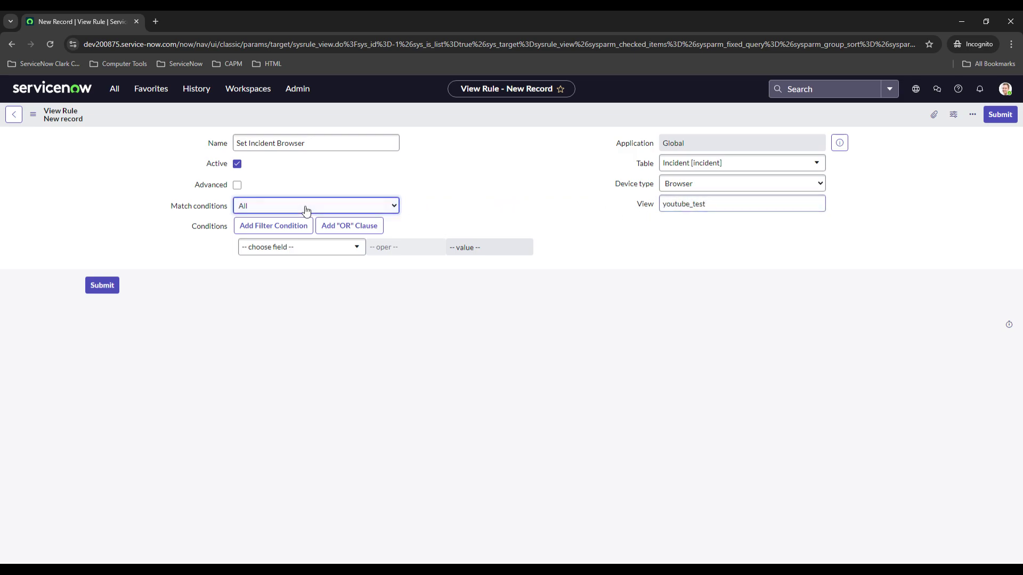
Add the condition Category is Software and save the Set Incident Browser rule
click(267, 248)
scroll(293, 325, down, 3)
scroll(293, 325, down, 2)
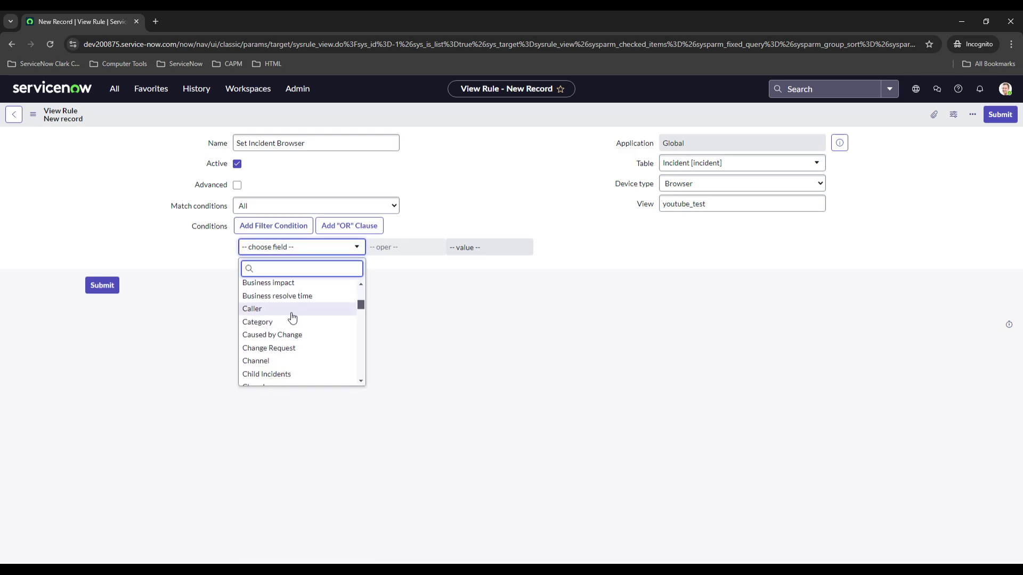
scroll(292, 318, up, 2)
scroll(283, 331, down, 4)
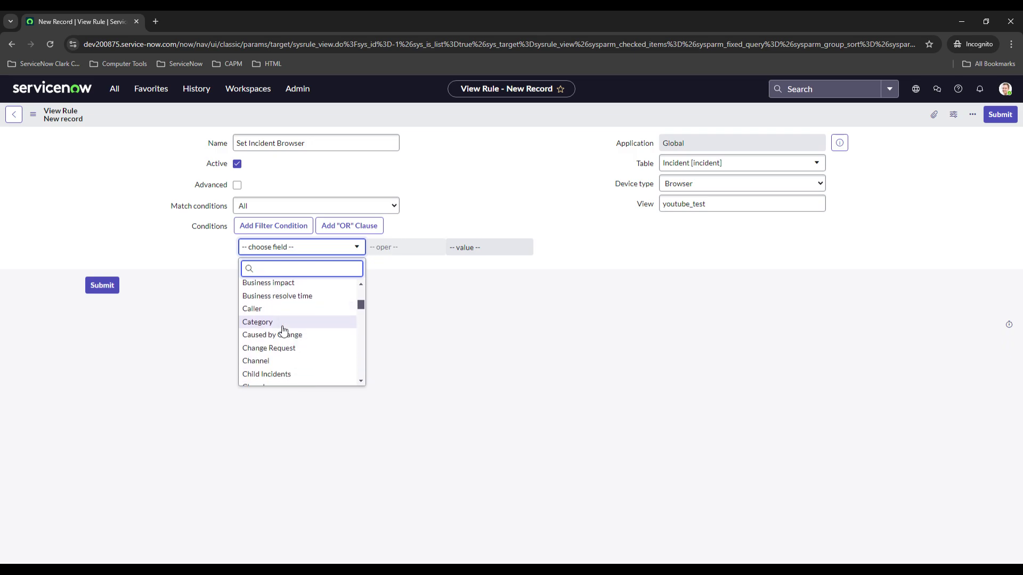
scroll(275, 346, up, 2)
scroll(287, 335, up, 6)
scroll(307, 319, down, 7)
click(328, 301)
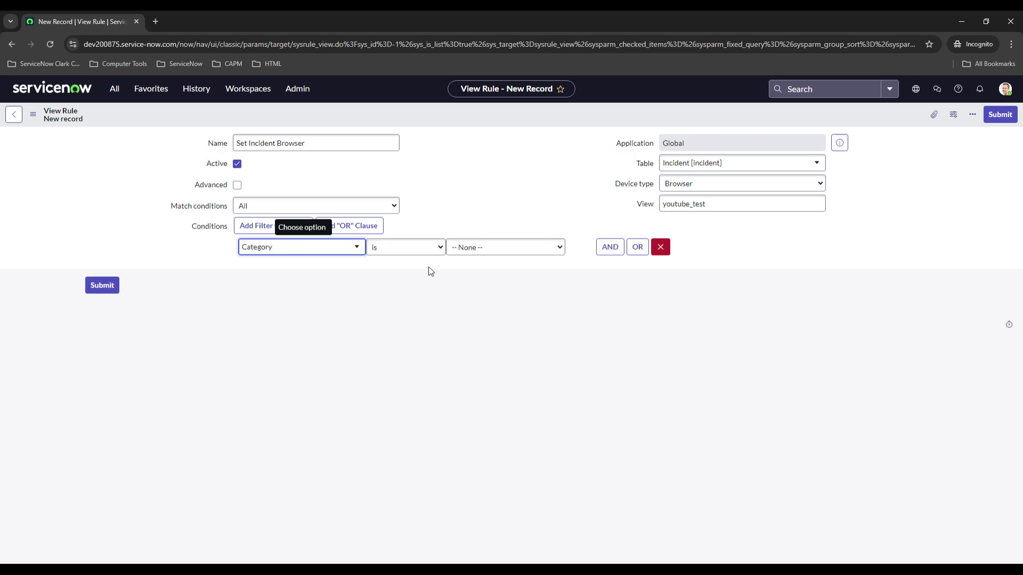
click(484, 297)
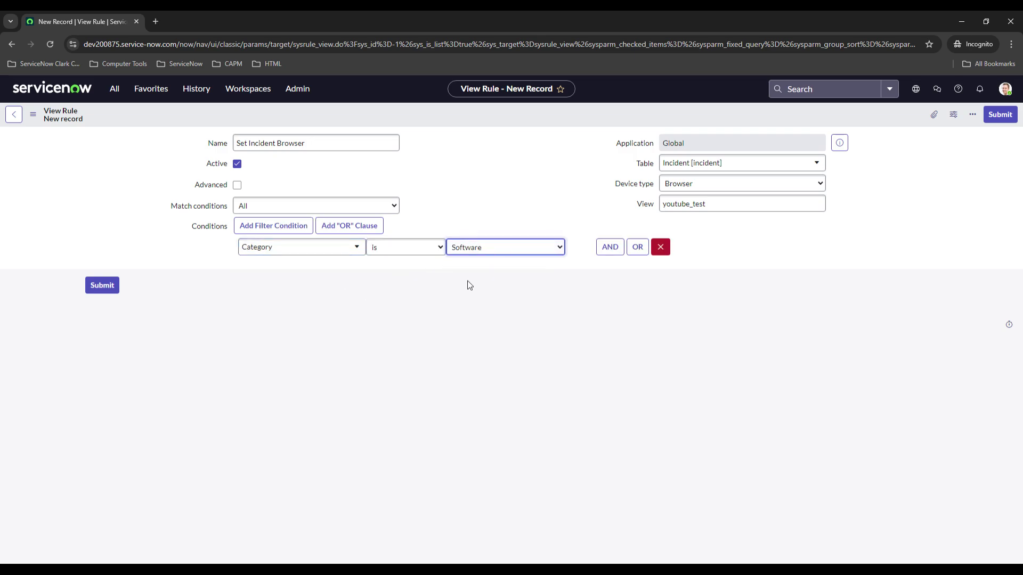
right_click(423, 112)
click(443, 119)
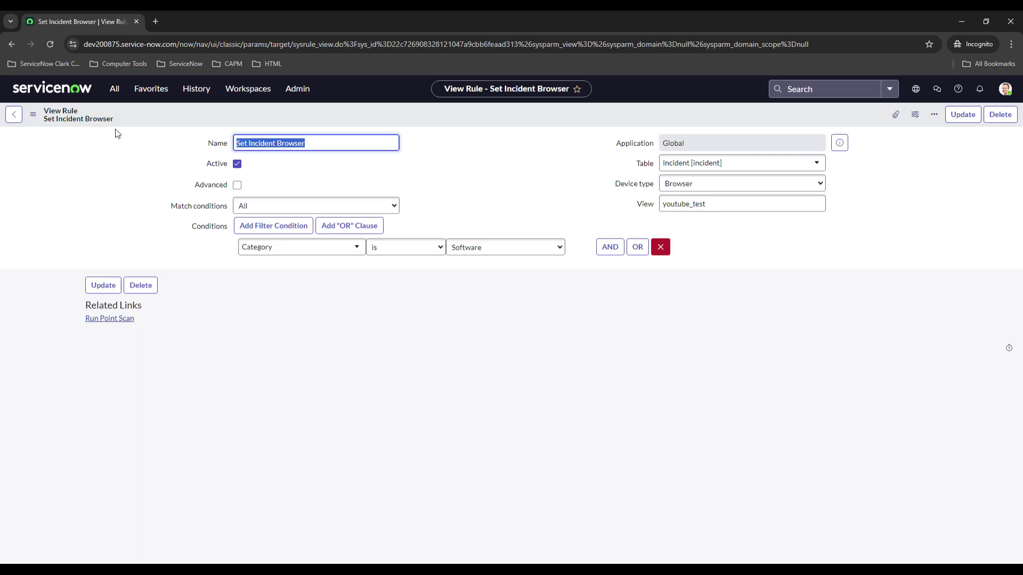
Open the active Incidents list in a new browser tab
click(114, 88)
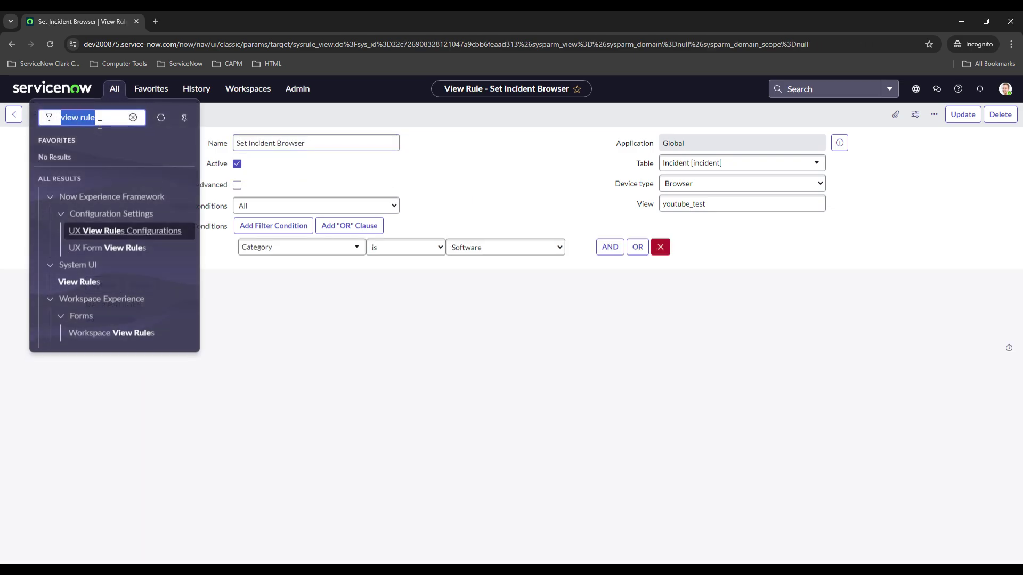
text(incident)
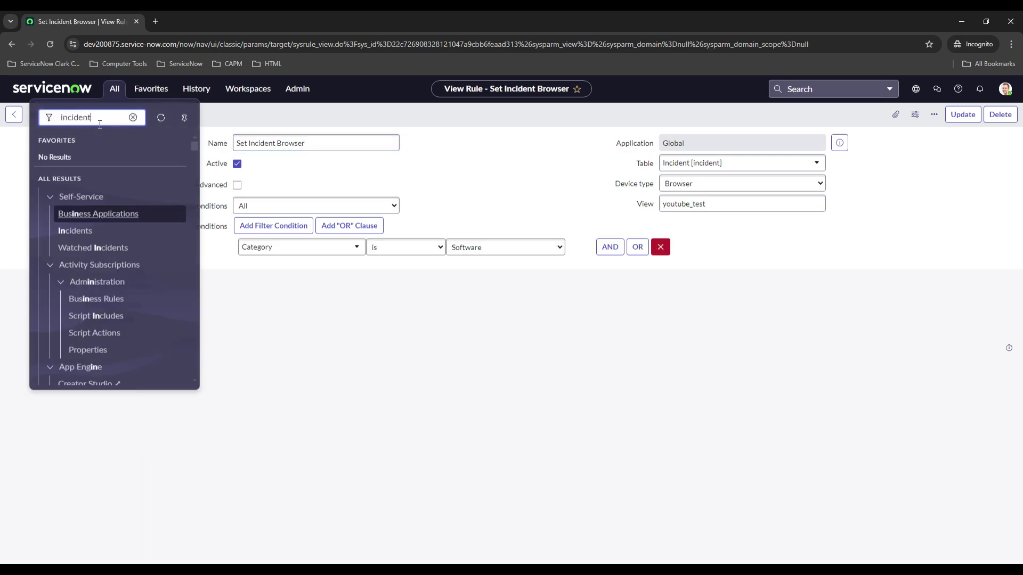
scroll(92, 168, down, 3)
middle_click(68, 234)
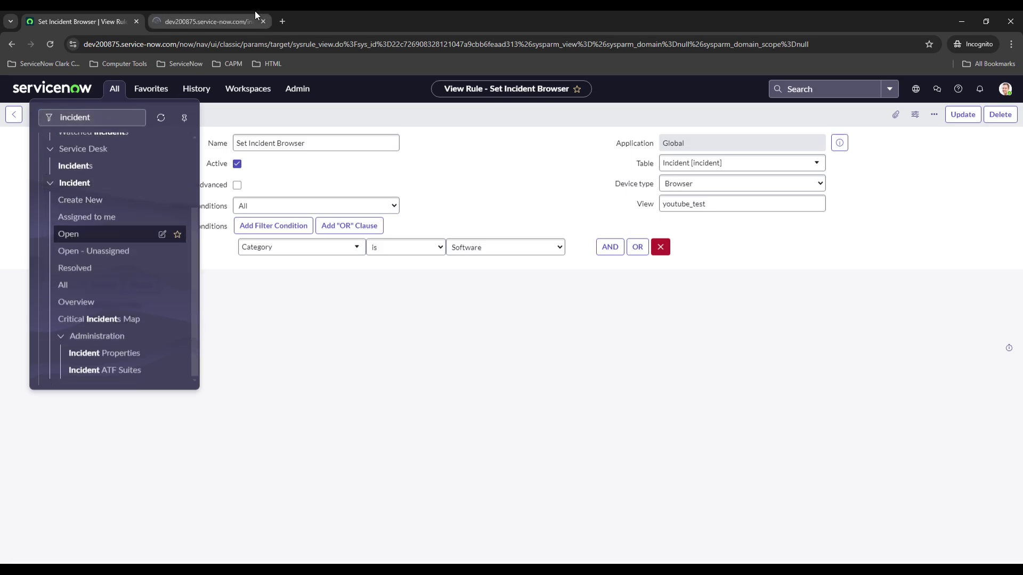
click(253, 17)
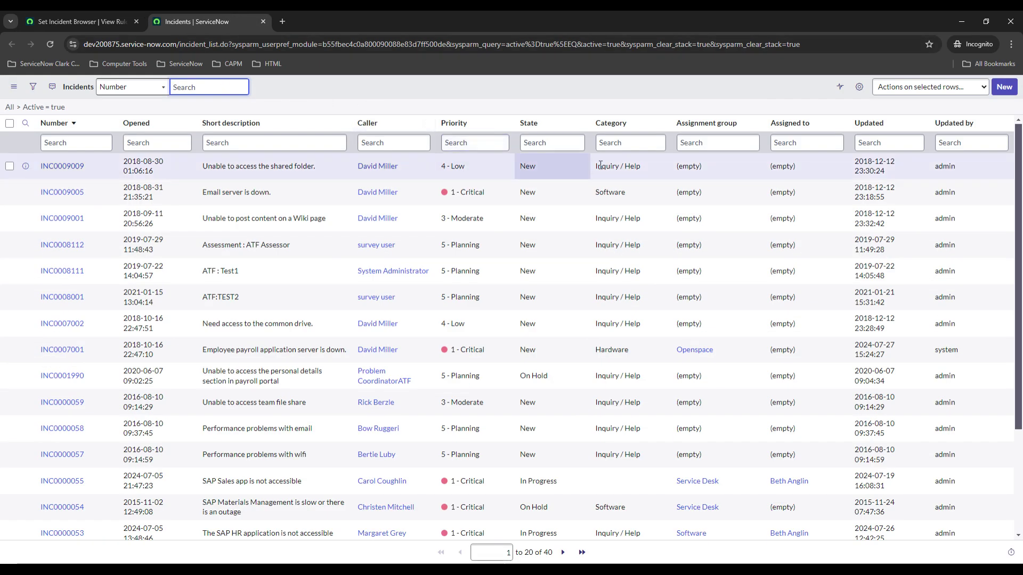
Confirm Inquiry / Help incident INC0009009 opens in Default view, then close its tab
middle_click(68, 168)
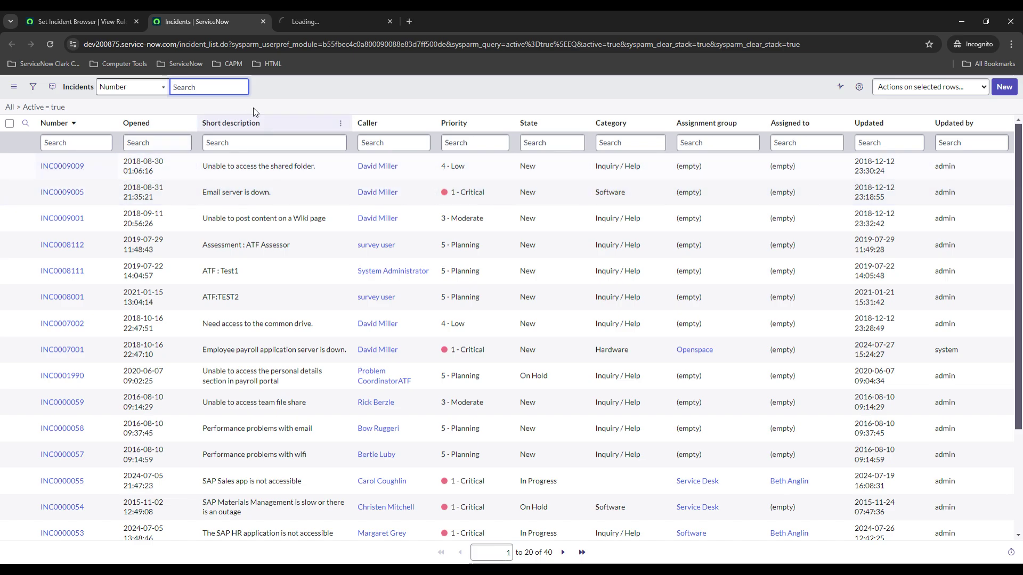
click(331, 29)
click(33, 86)
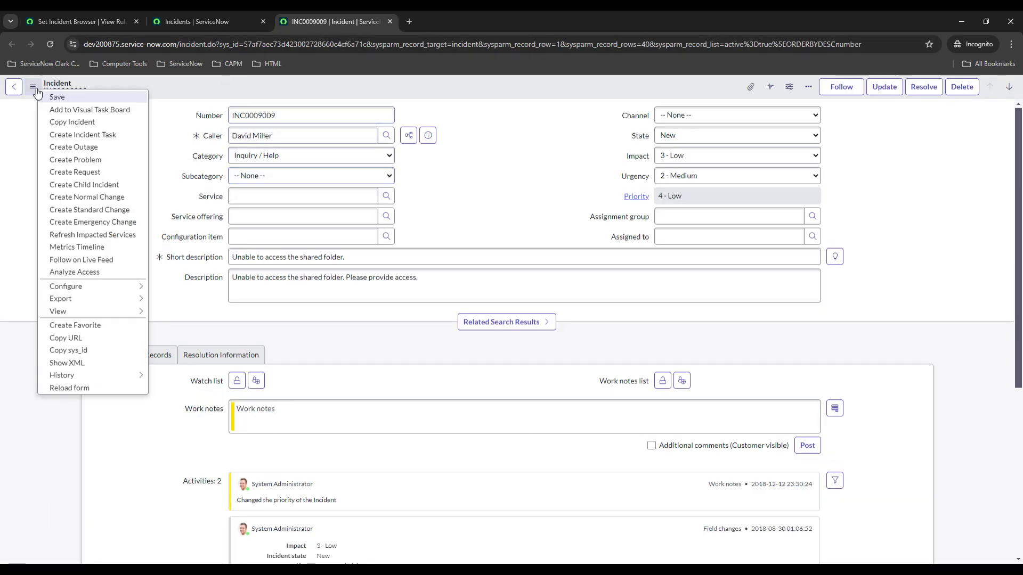
click(94, 314)
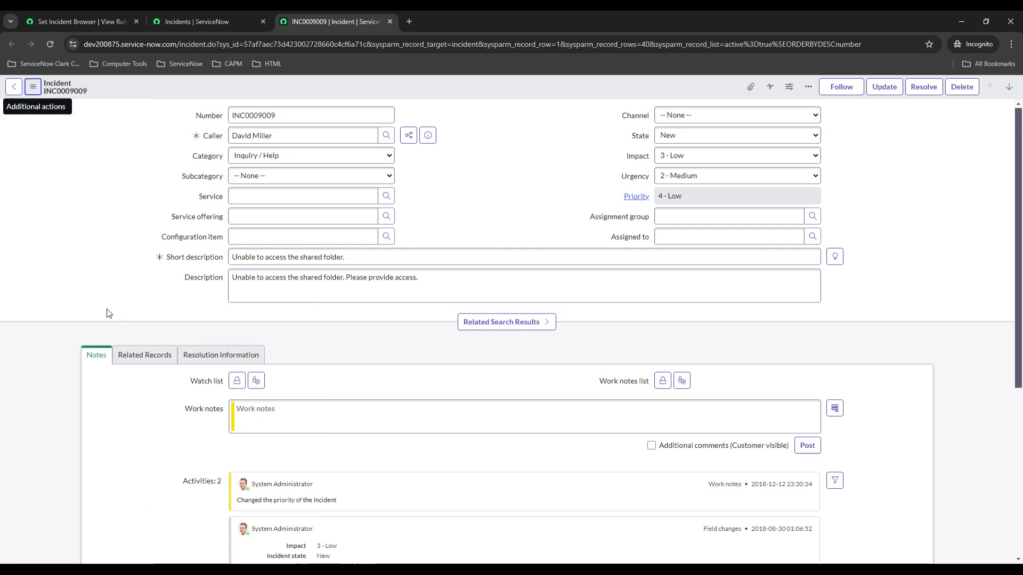
click(33, 86)
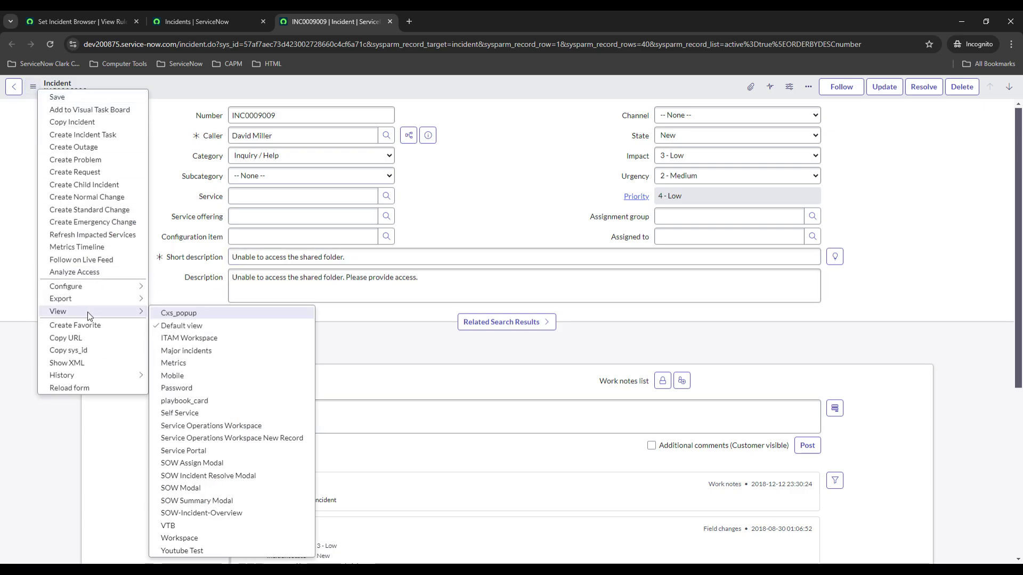
click(187, 325)
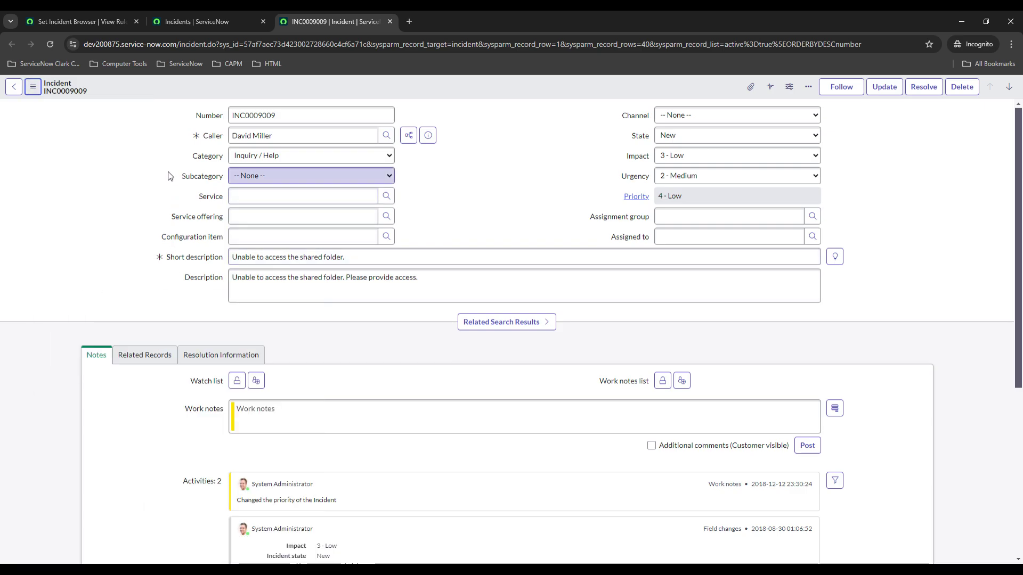
click(390, 21)
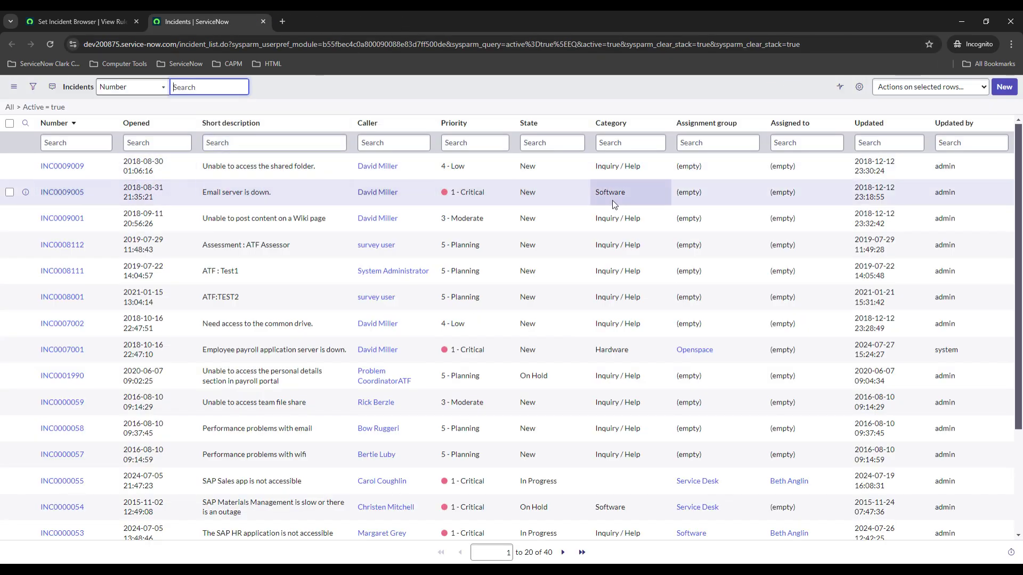
Open Software incident INC0009005 and confirm its form uses the Youtube Test view
ctrl+click(74, 198)
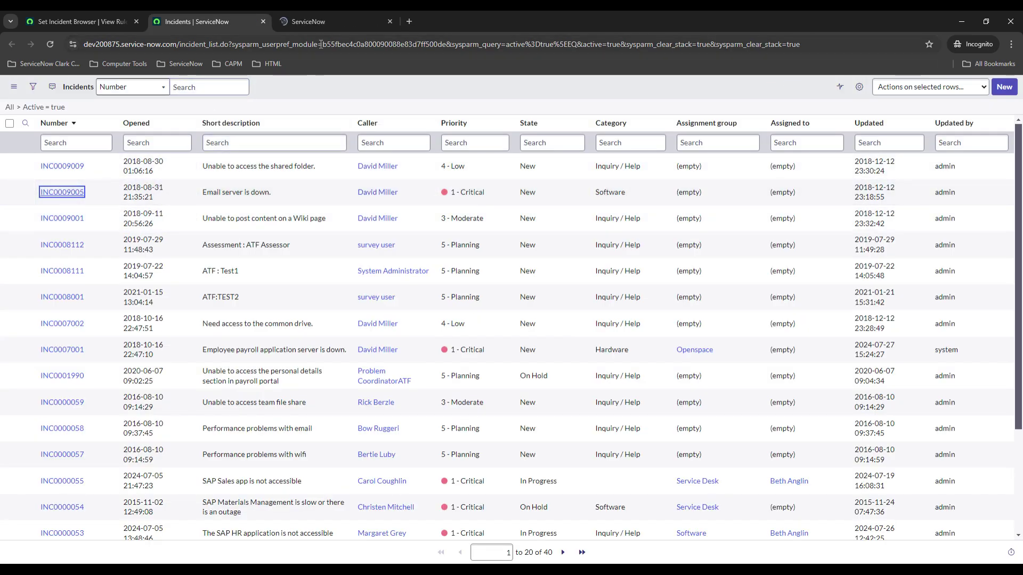
click(325, 22)
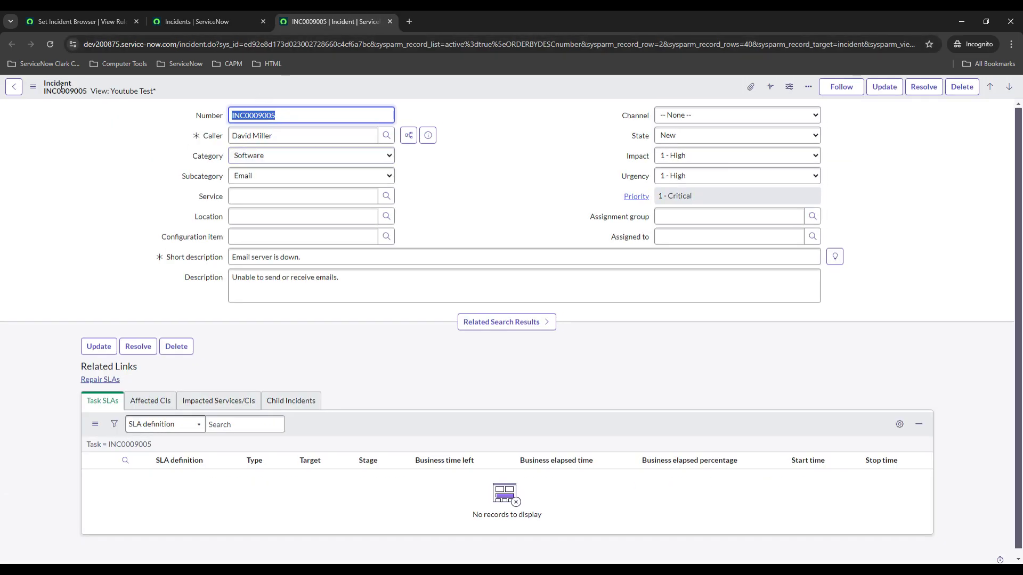
scroll(316, 243, down, 1)
scroll(316, 243, up, 1)
click(32, 87)
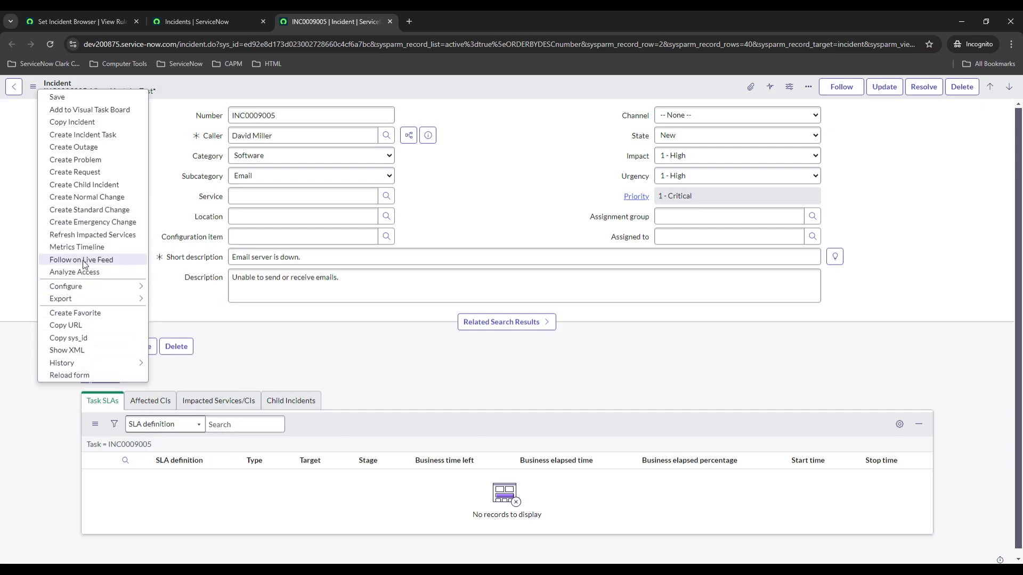
Review the Set Incident Browser rule's Device type options, then return to INC0009005
click(216, 23)
click(101, 16)
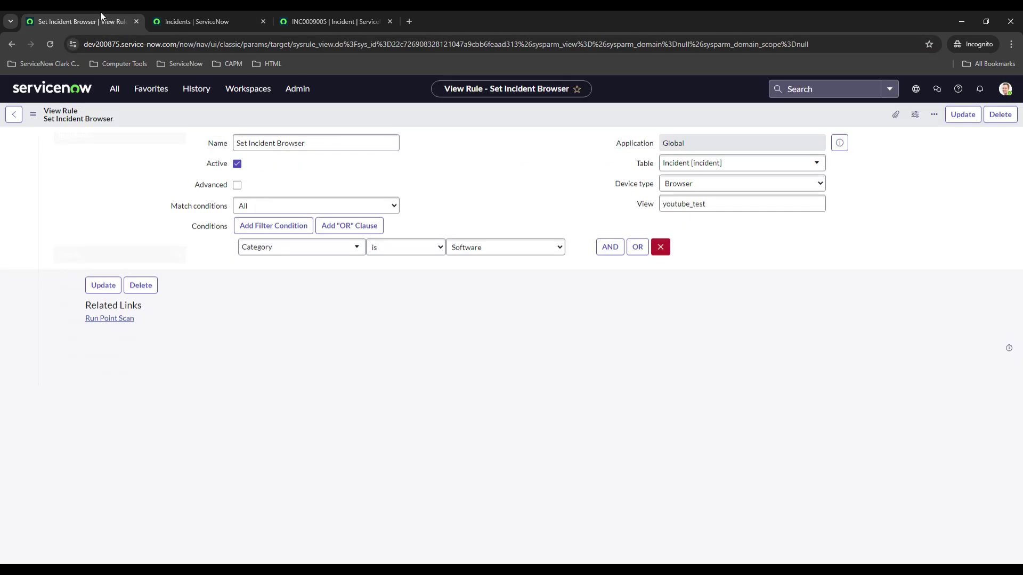
click(708, 185)
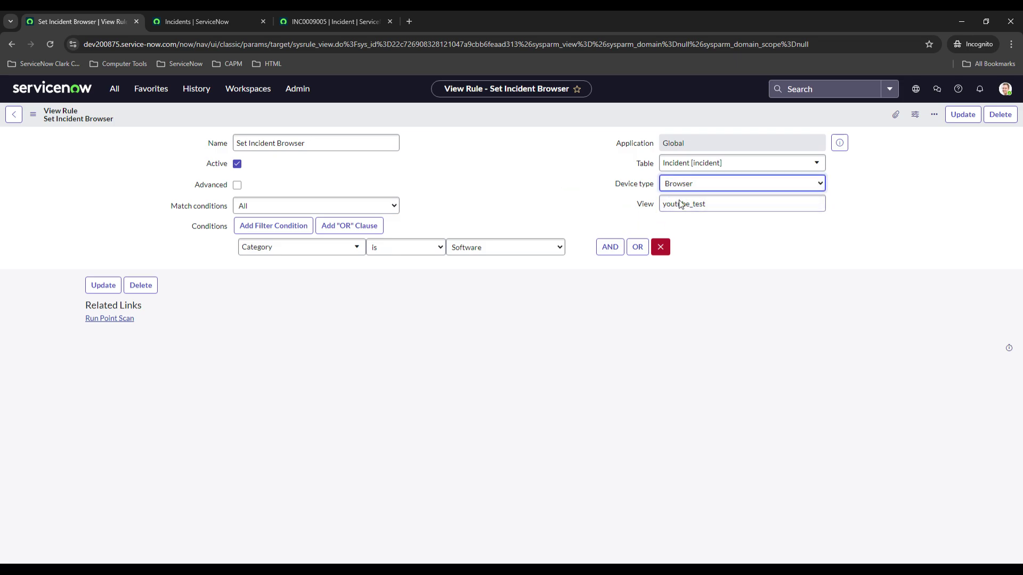
click(535, 193)
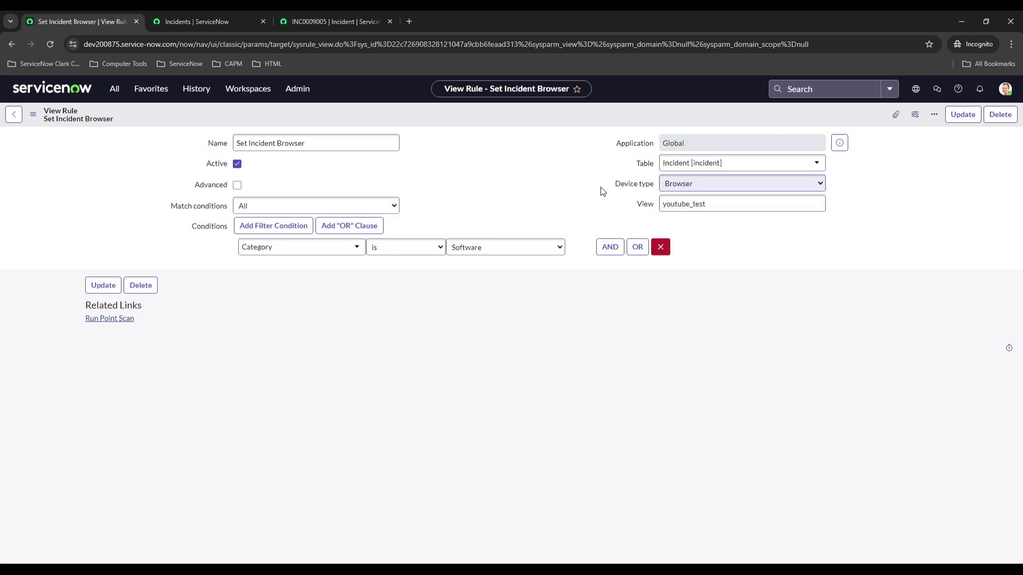
click(681, 177)
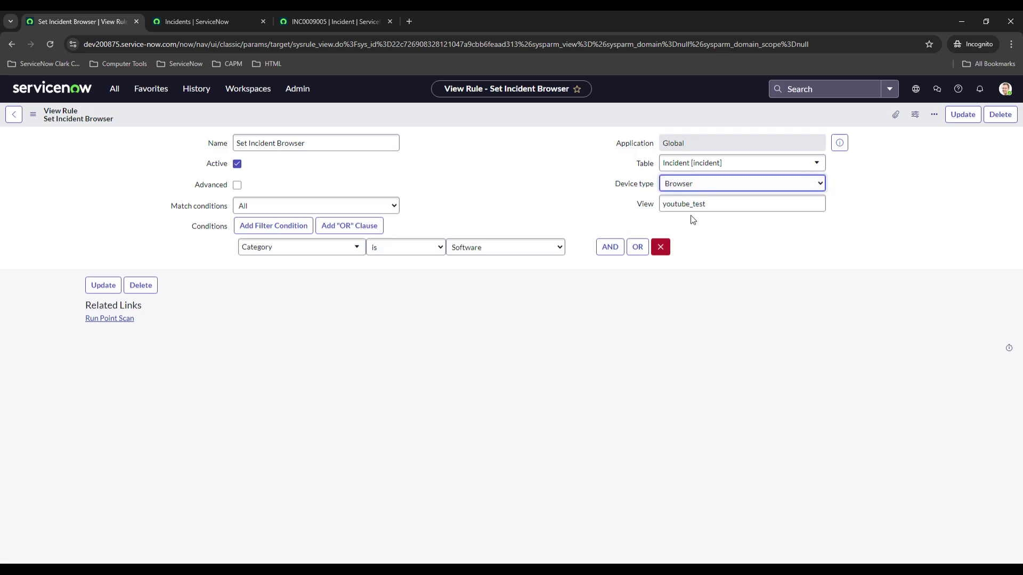
click(508, 199)
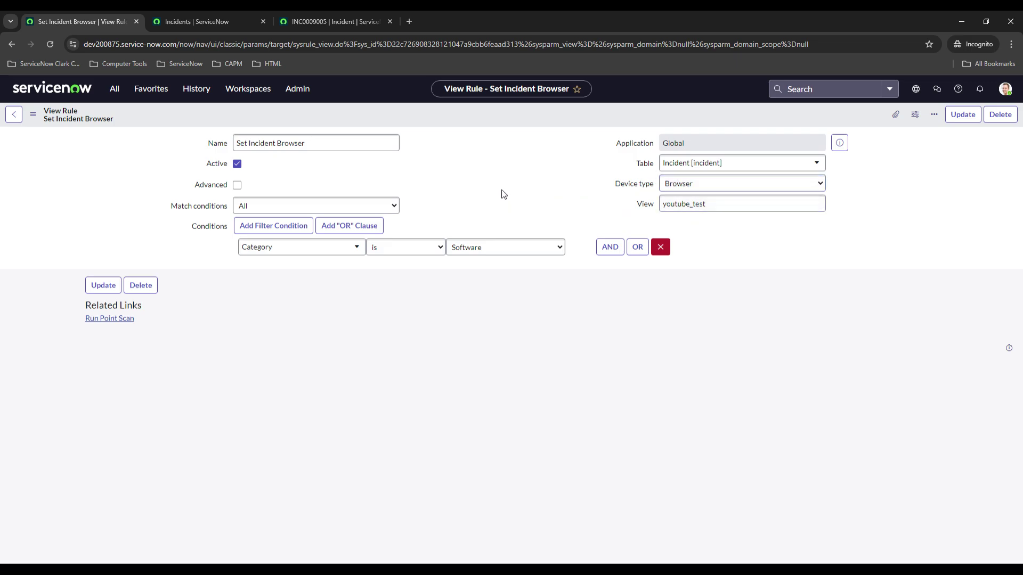
click(298, 16)
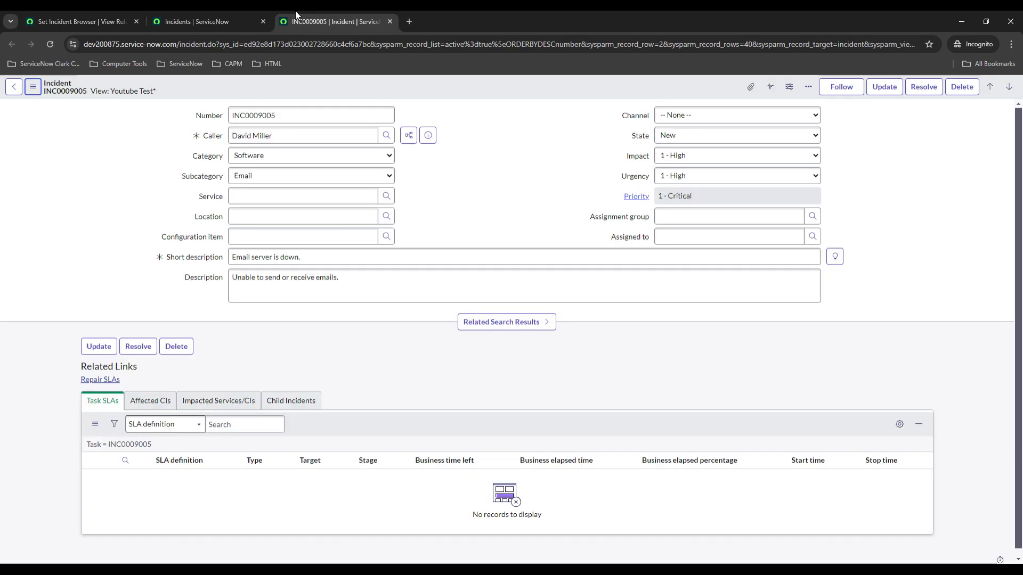
Go via the Incidents list tab back to the Set Incident Browser rule form
click(205, 24)
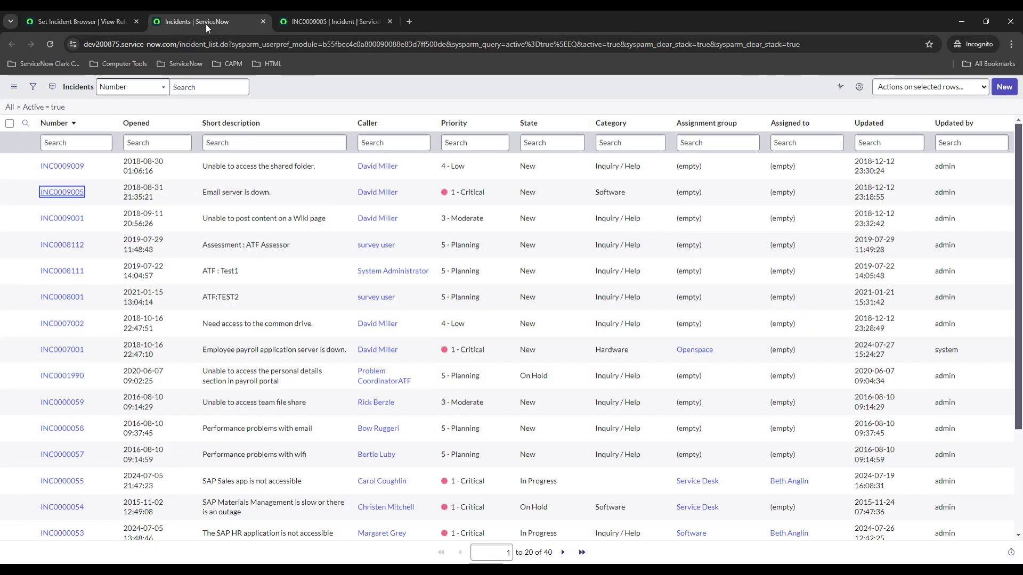
click(96, 21)
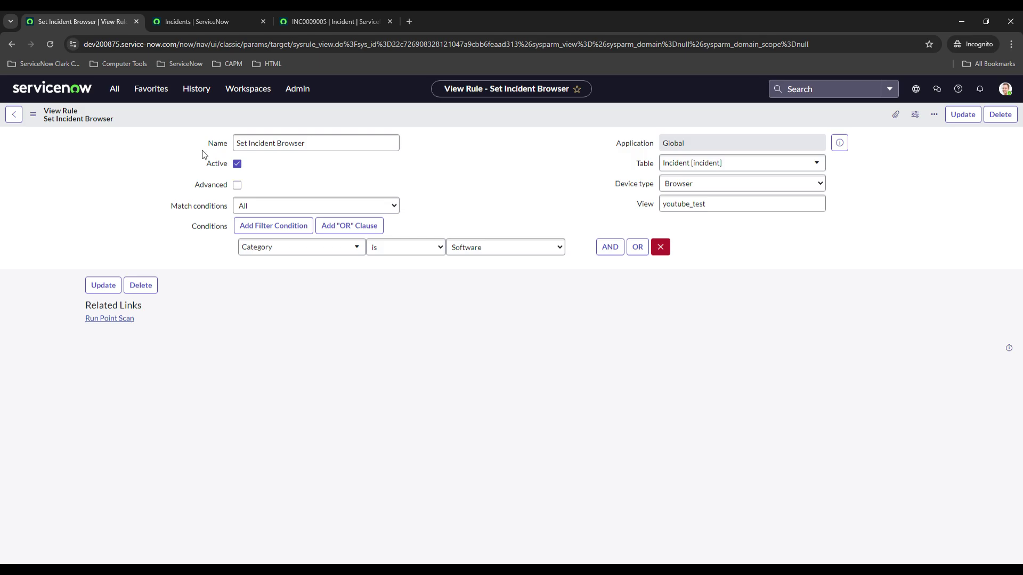
click(216, 22)
click(338, 21)
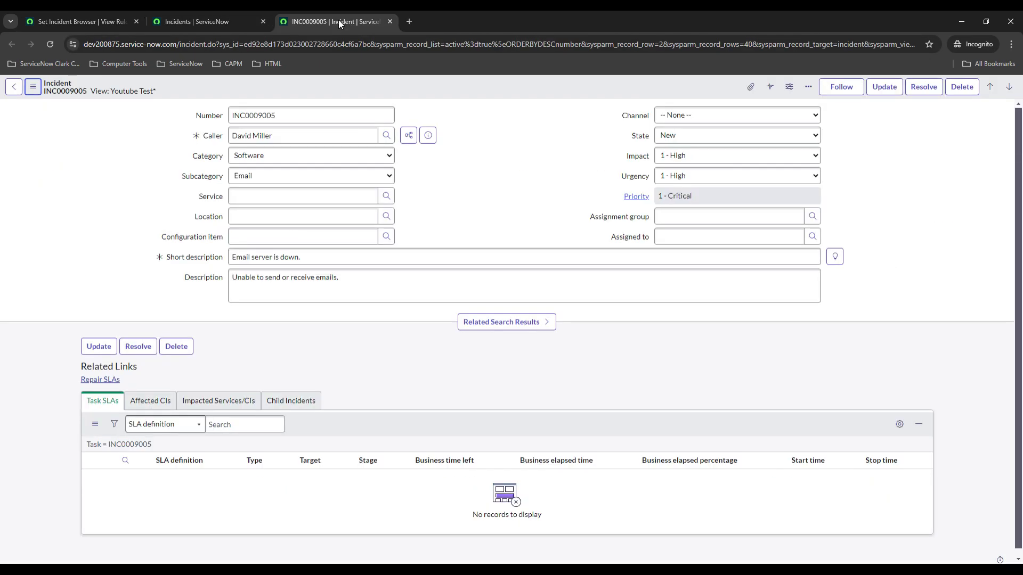
click(193, 30)
click(81, 18)
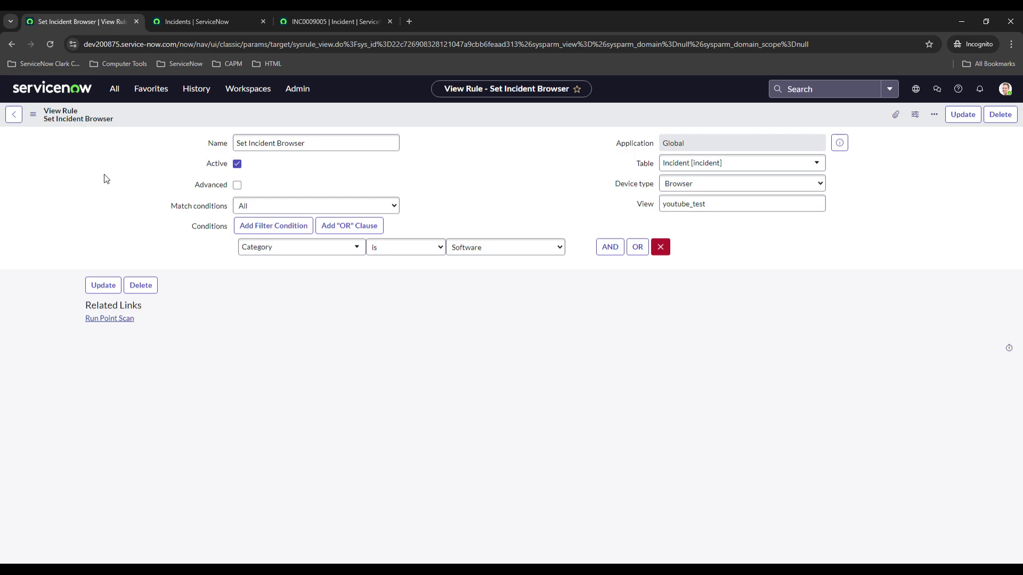
click(150, 90)
mouse_move(294, 91)
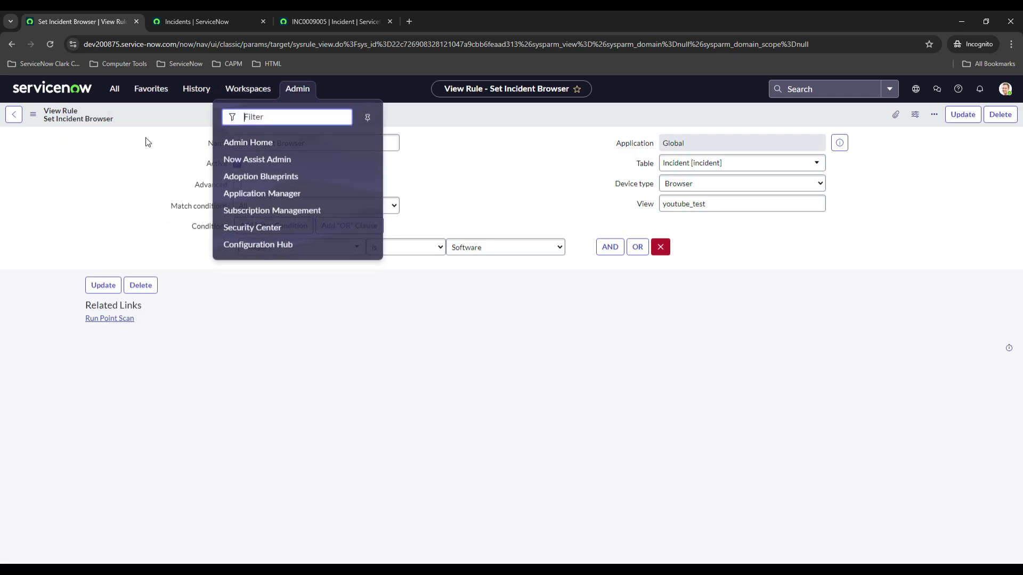
click(134, 148)
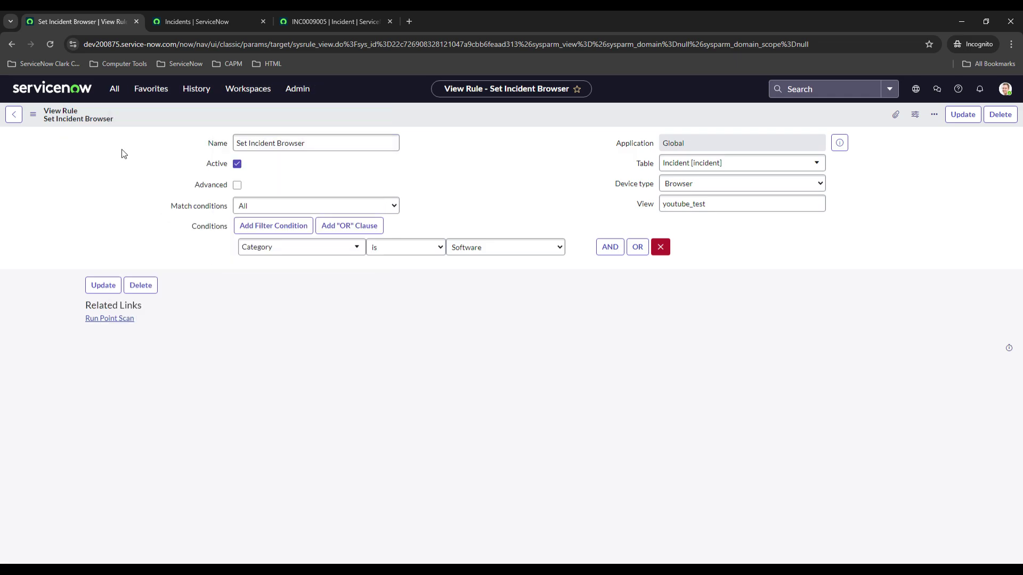